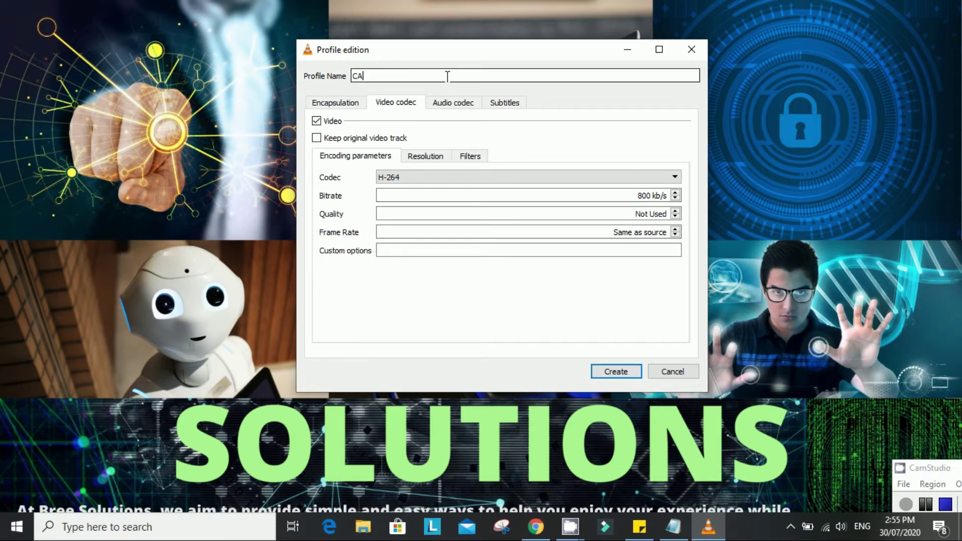
- Return to the Convert dialog with the screen:// source and the Video - H.264 + MP3 (MP4) profile
left_click(616, 371)
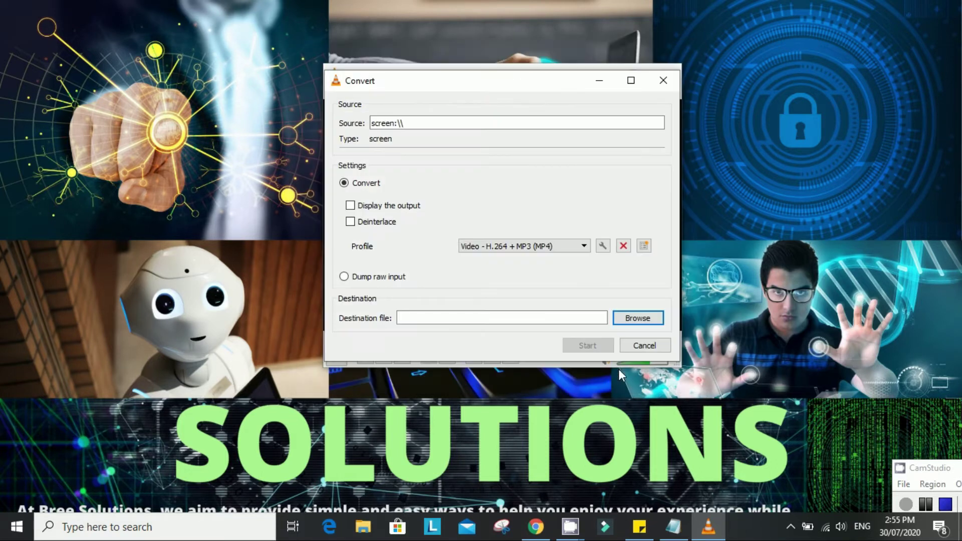
- Set the destination file to CAP123566.mp4 in Documents\VLC and start the screen recording
left_click(639, 321)
type("C")
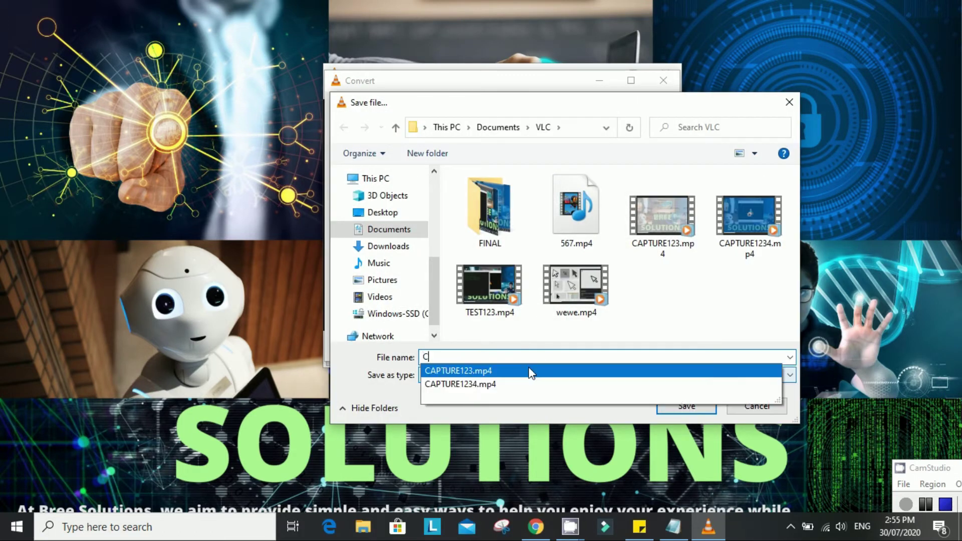
type("AP12")
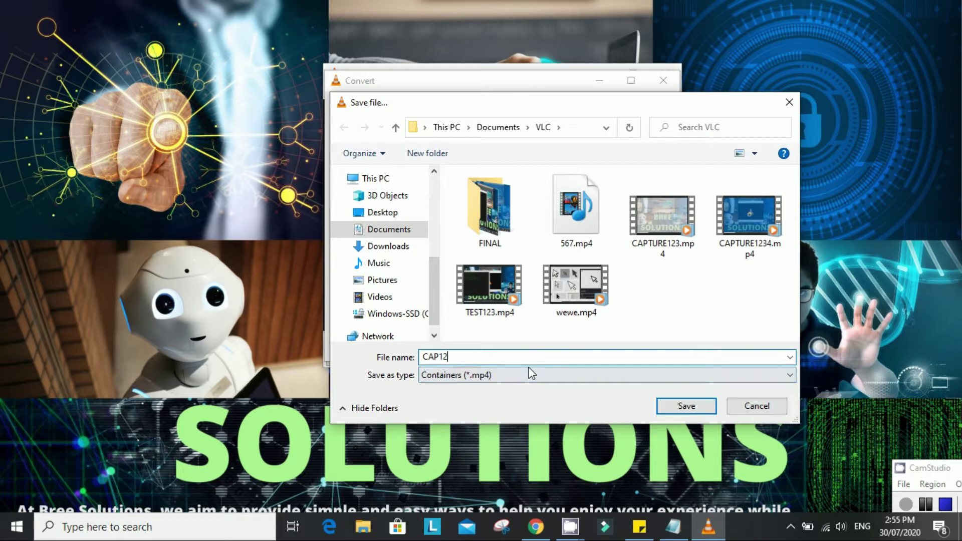
type("3566")
left_click(681, 404)
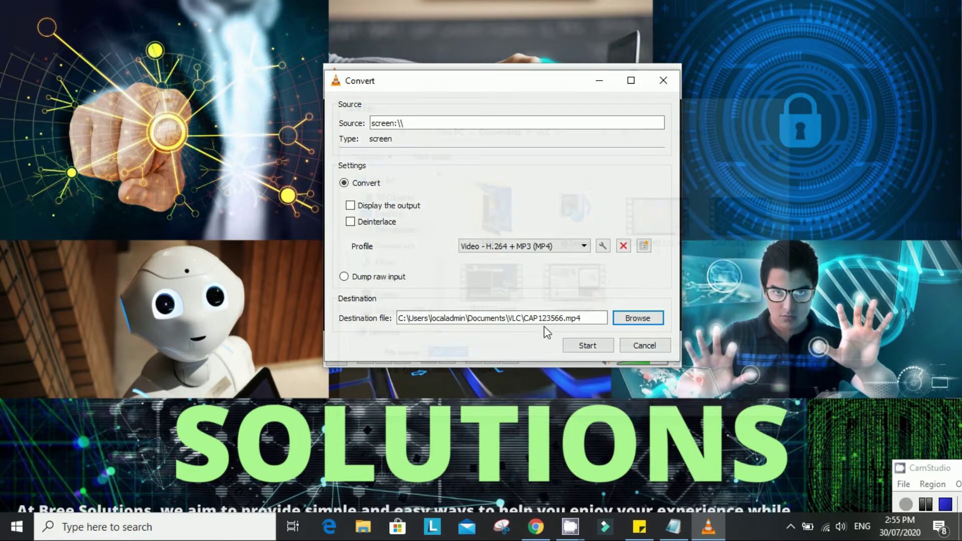
left_click(585, 345)
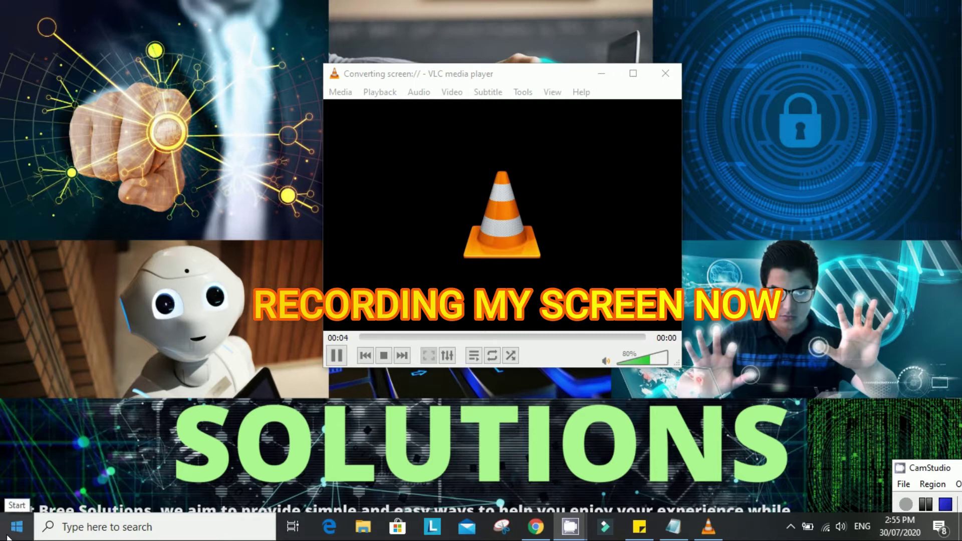
left_click(7, 536)
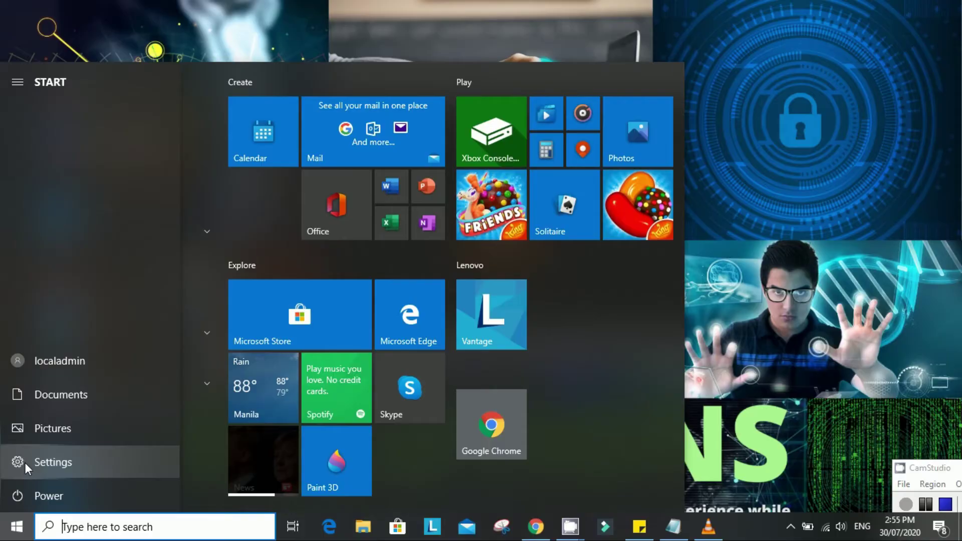
- Capture a brief look at Windows Settings, then stop the VLC recording and minimize the player
left_click(25, 462)
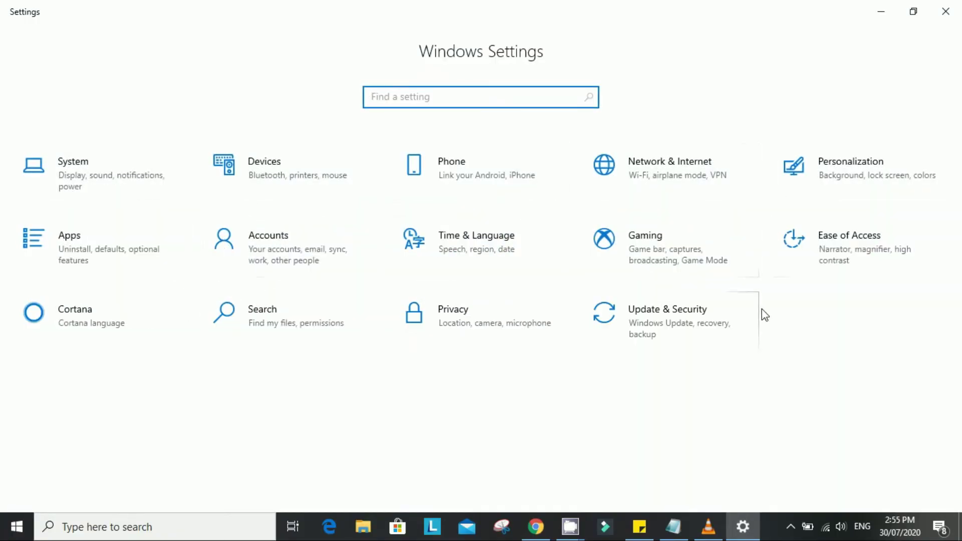
left_click(946, 12)
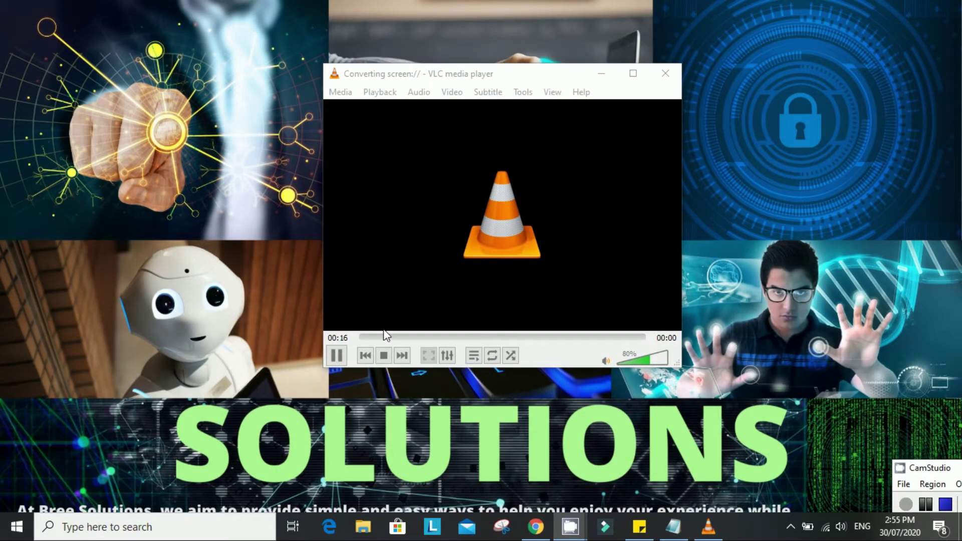
left_click(383, 355)
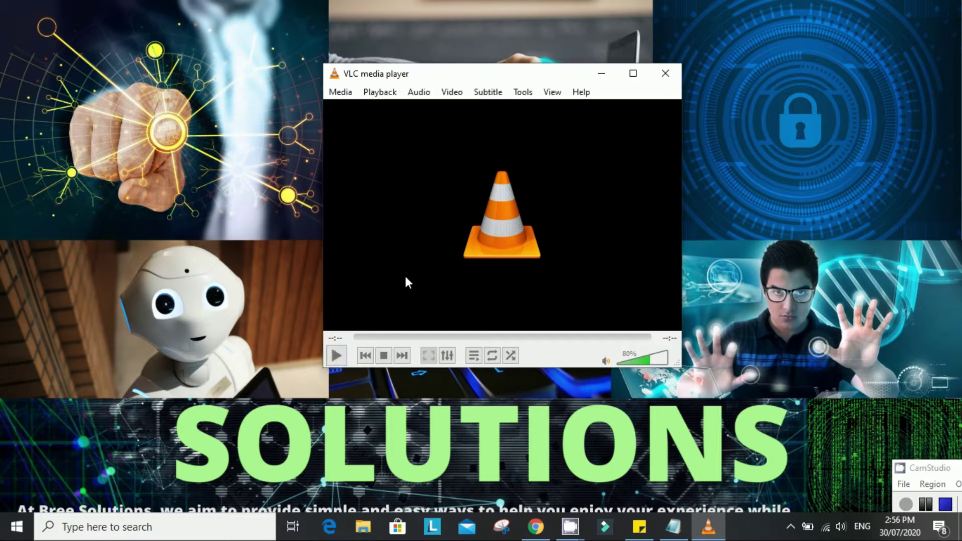
left_click(601, 74)
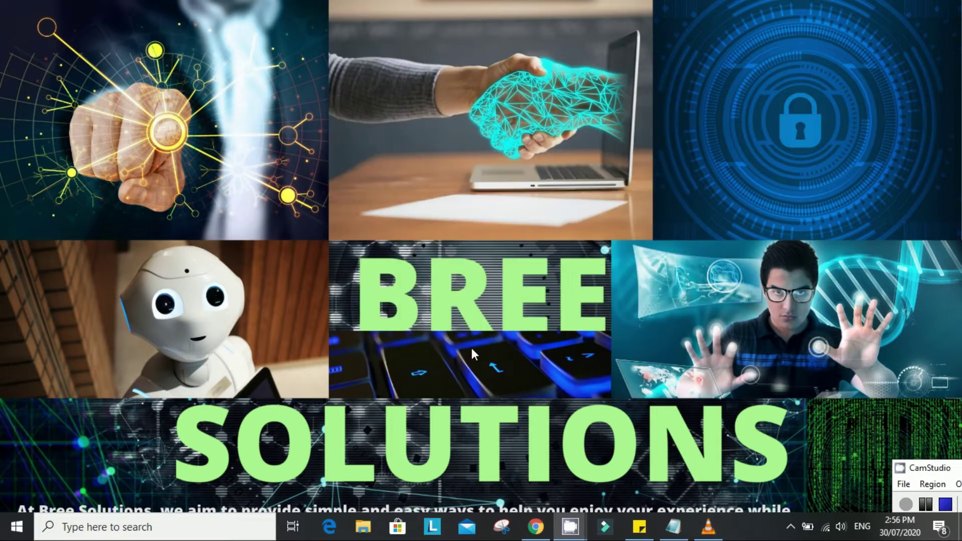
- Open the Documents VLC folder in a maximized File Explorer and select CAPTURE1234.mp4
left_click(362, 533)
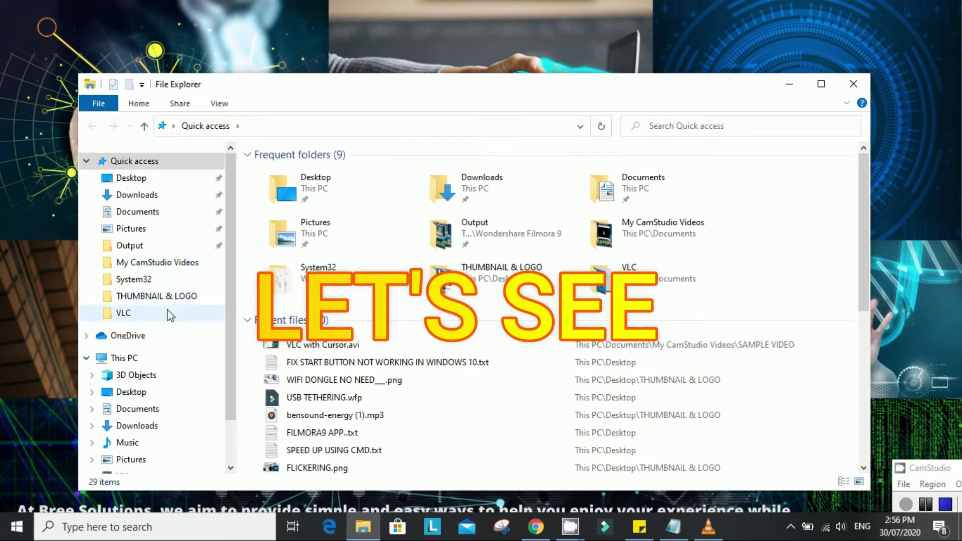
left_click(170, 314)
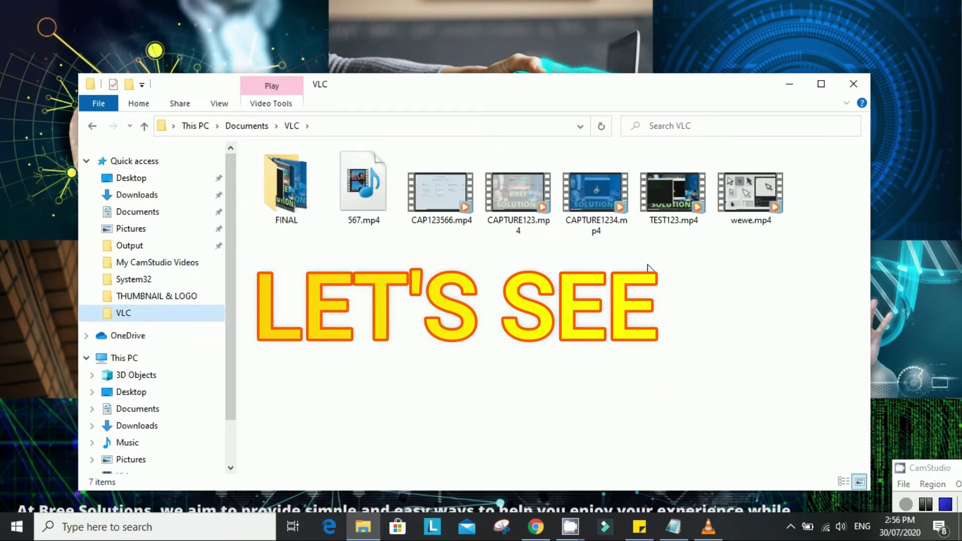
left_click(820, 84)
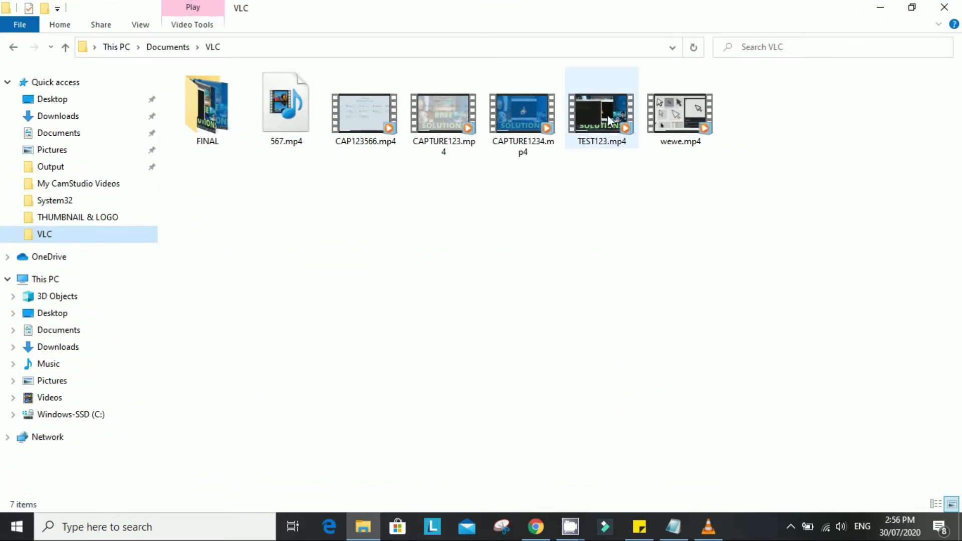
left_click(518, 120)
- Play CAPTURE1234.mp4 in Movies & TV to check it, then close the player
double_click(518, 115)
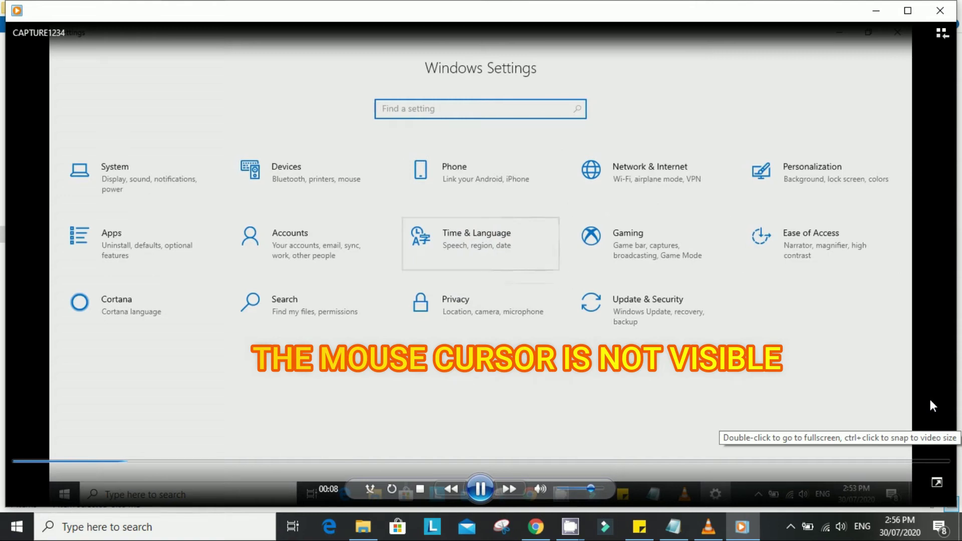
left_click(946, 14)
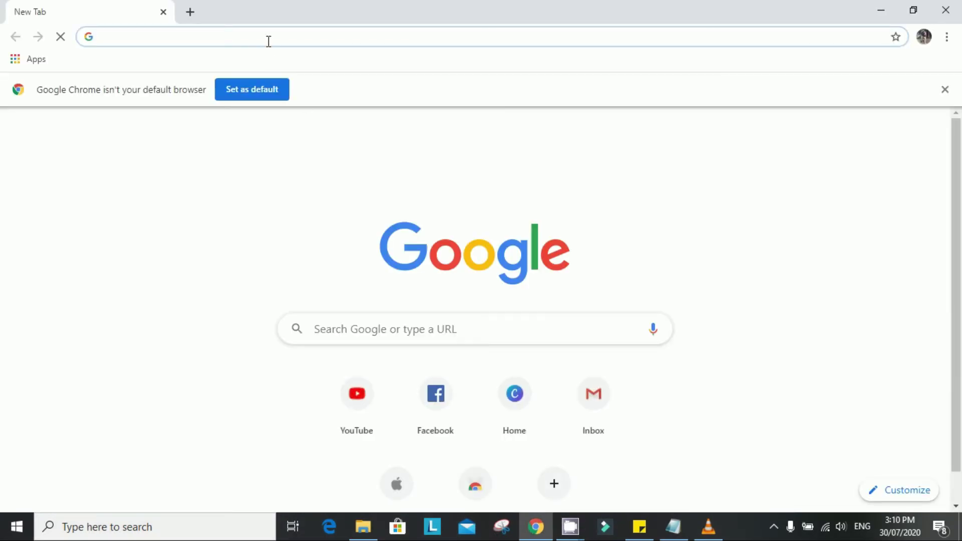
- Load the pasted Google Drive link in Chrome, download cursor.png, and close the browser
left_click(267, 37)
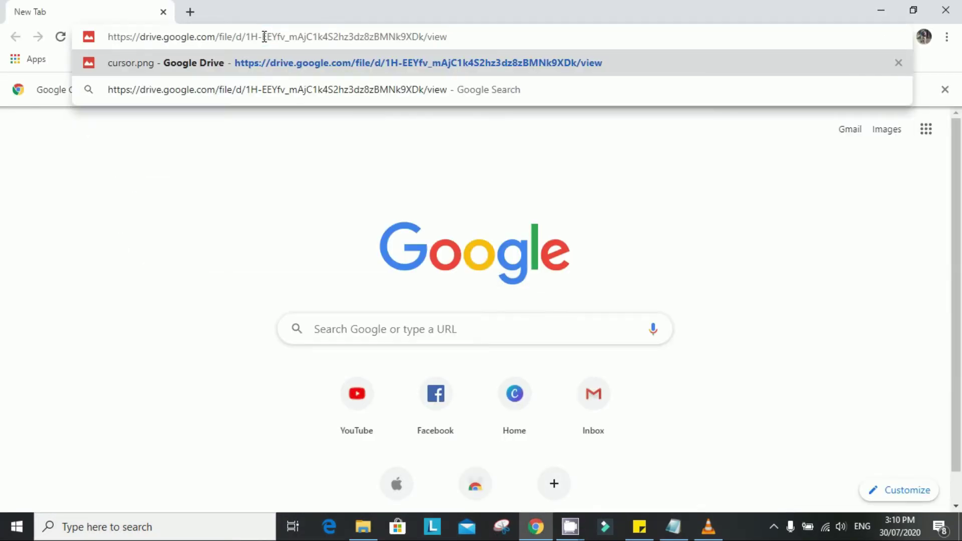
key("Return")
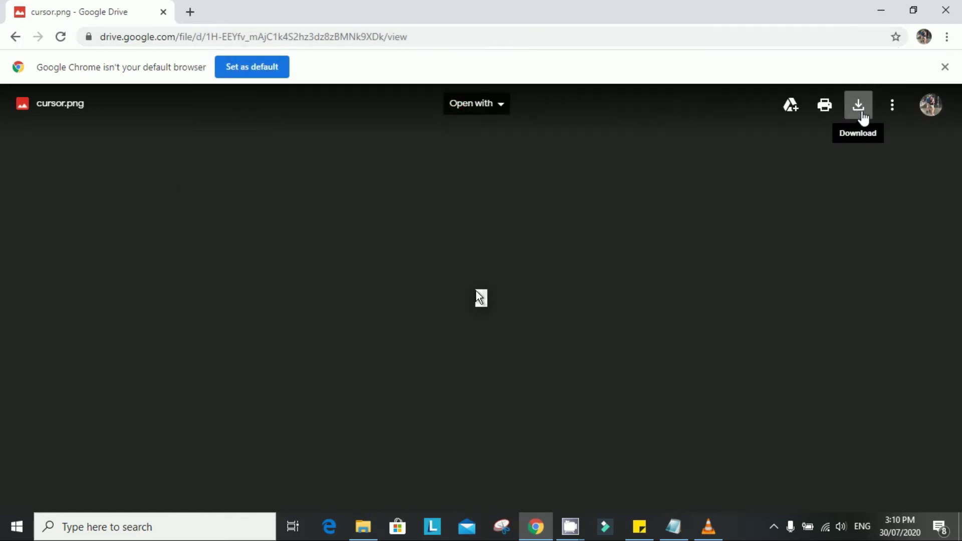
left_click(860, 115)
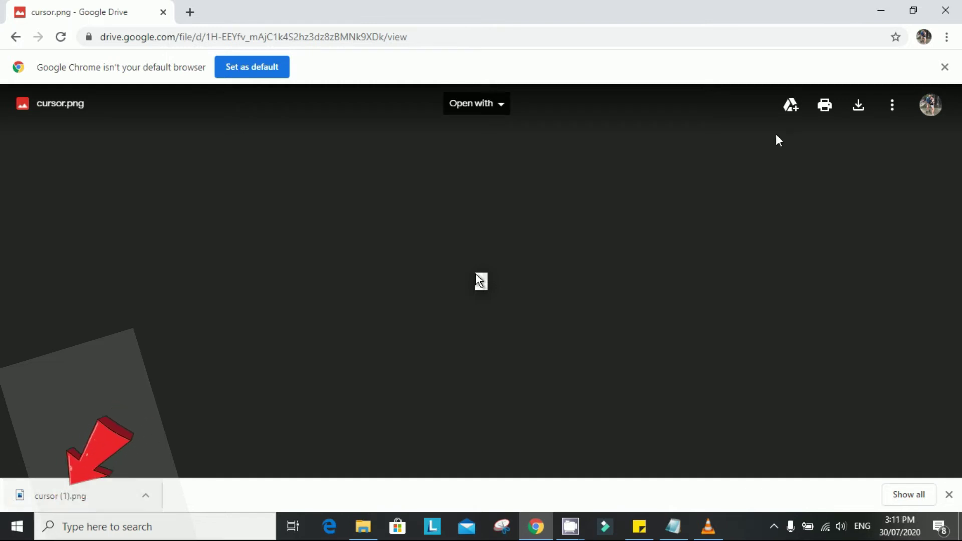
left_click(946, 10)
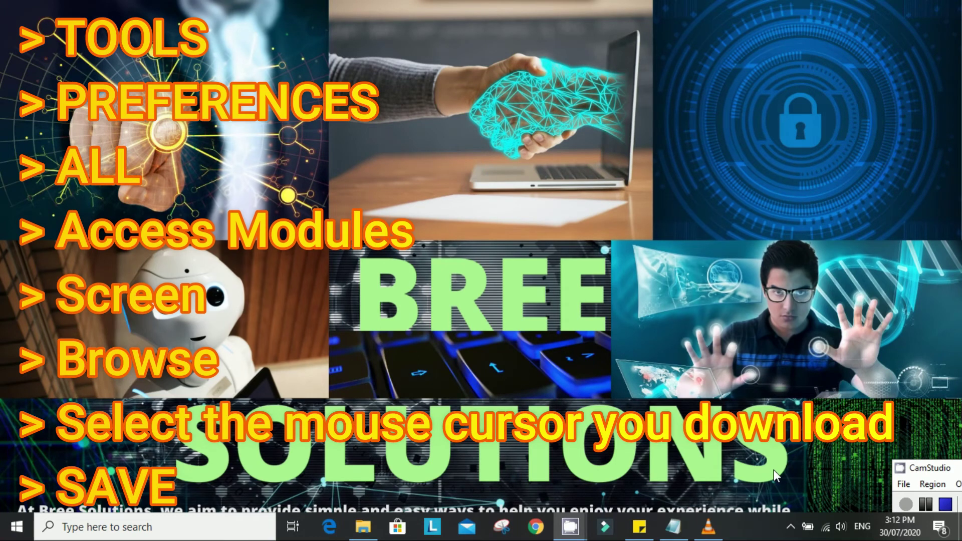
- Restore the VLC window and open Tools > Preferences
left_click(708, 525)
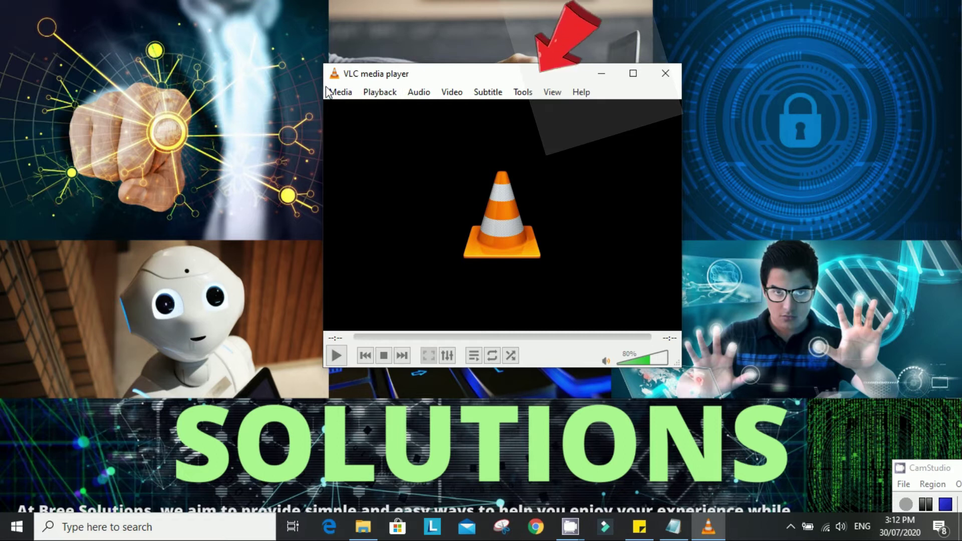
left_click(521, 93)
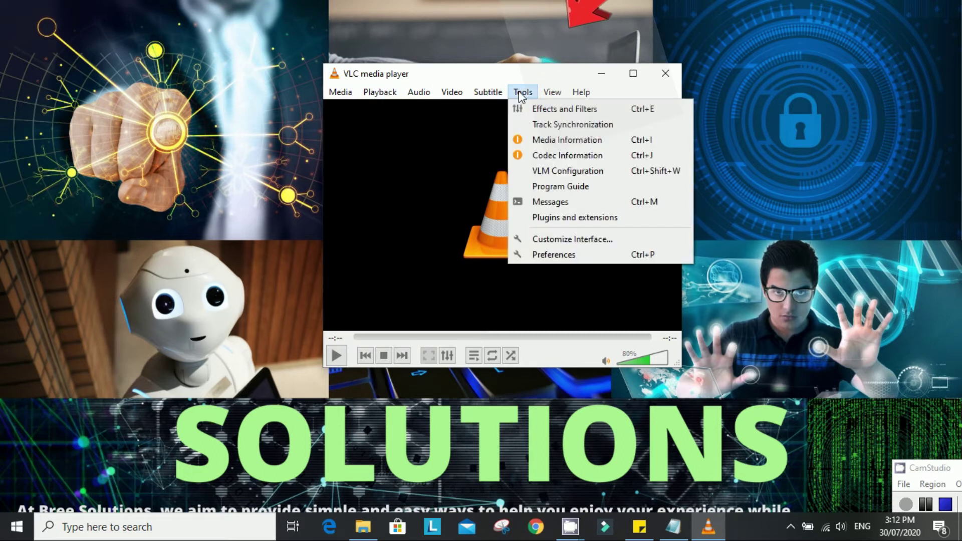
left_click(557, 260)
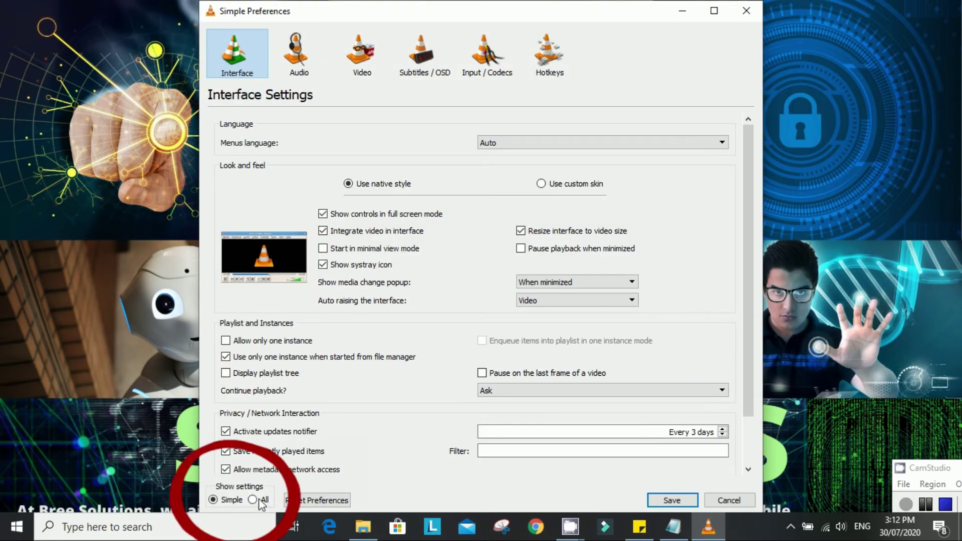
- Show all settings, select Input / Codecs > Access modules > Screen, and browse for a mouse pointer image
left_click(253, 499)
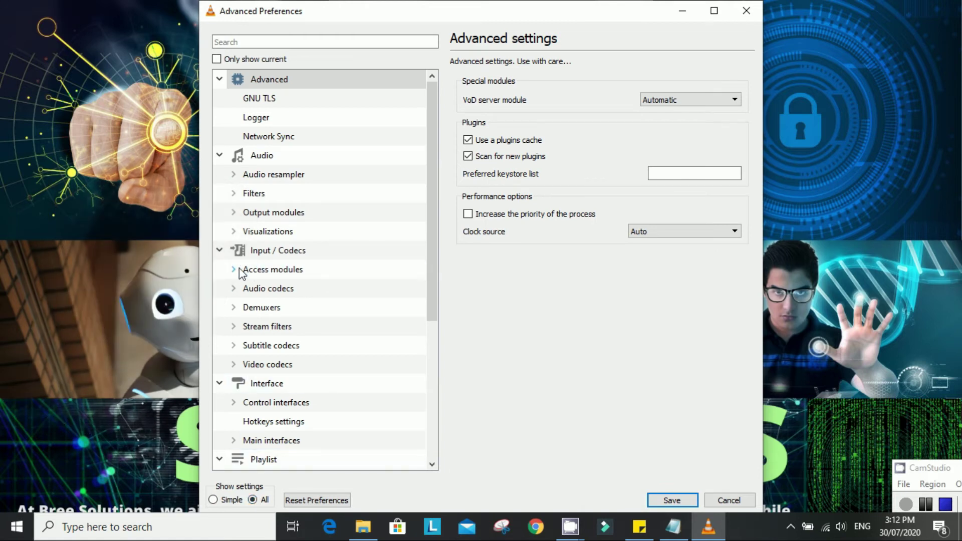
left_click(234, 269)
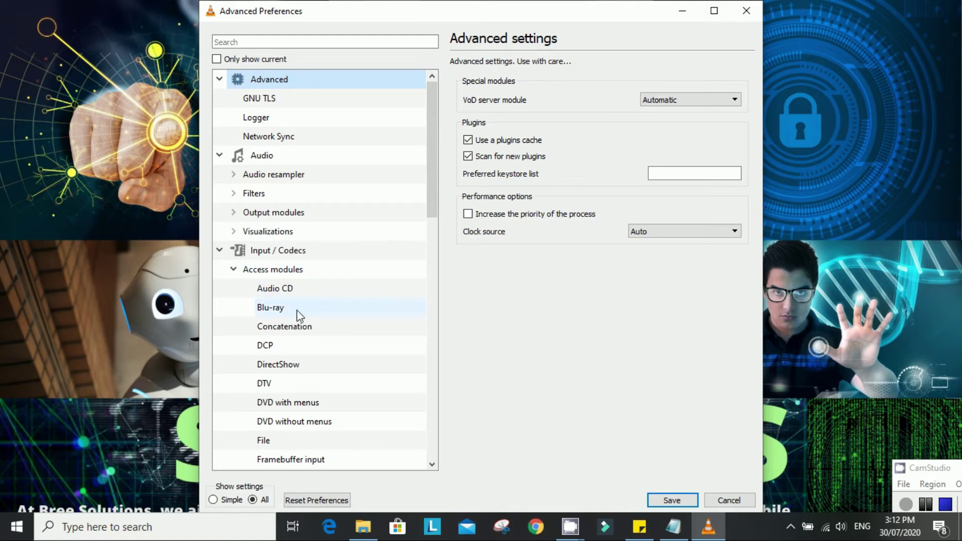
scroll(297, 311, "down", 2)
scroll(299, 315, "down", 3)
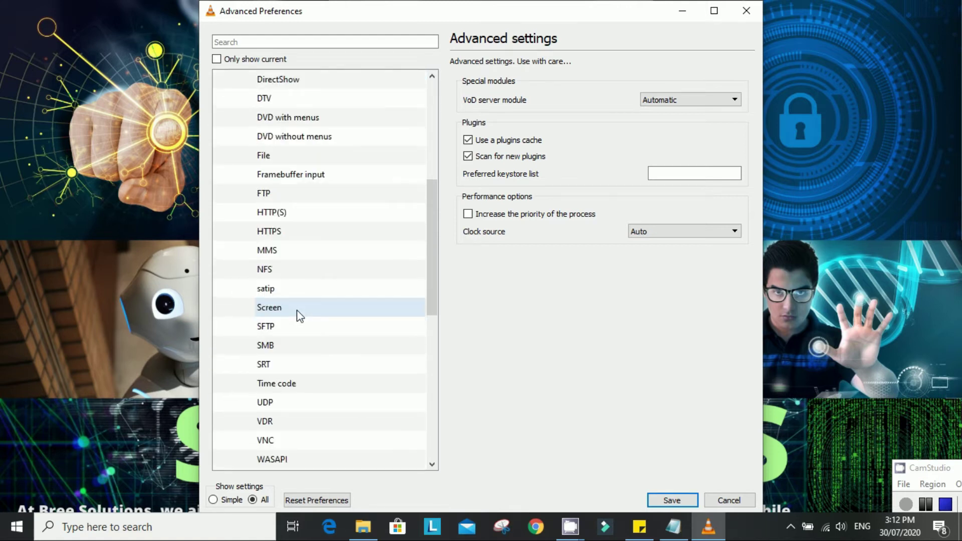
left_click(283, 313)
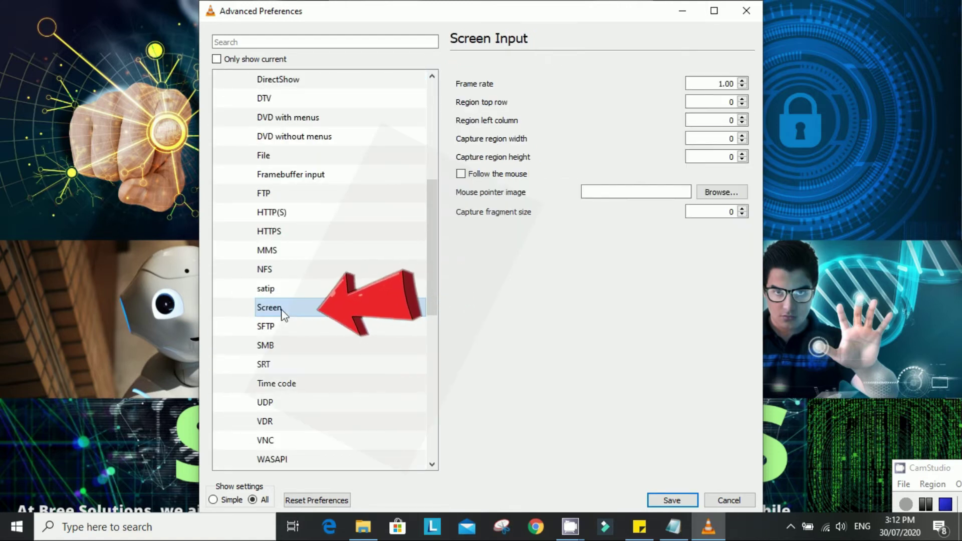
left_click(607, 192)
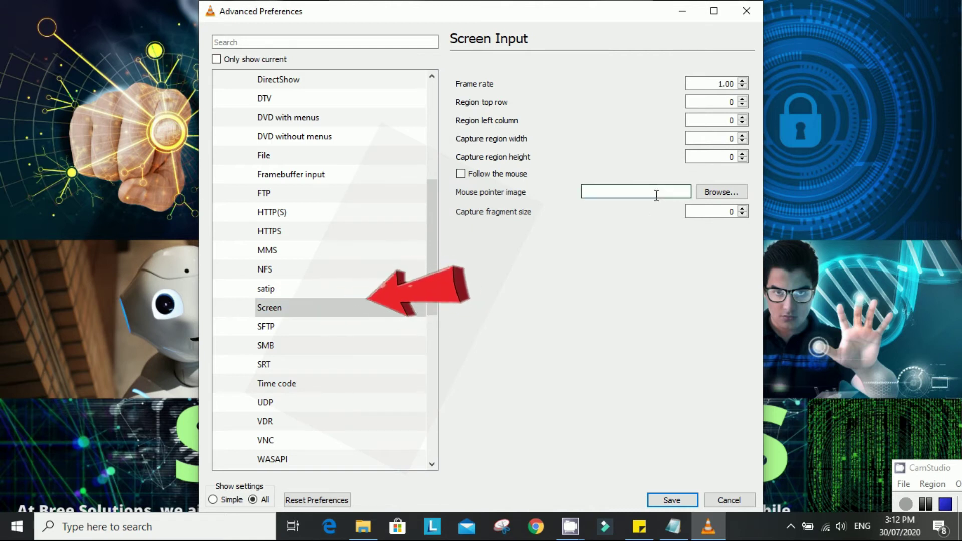
left_click(724, 190)
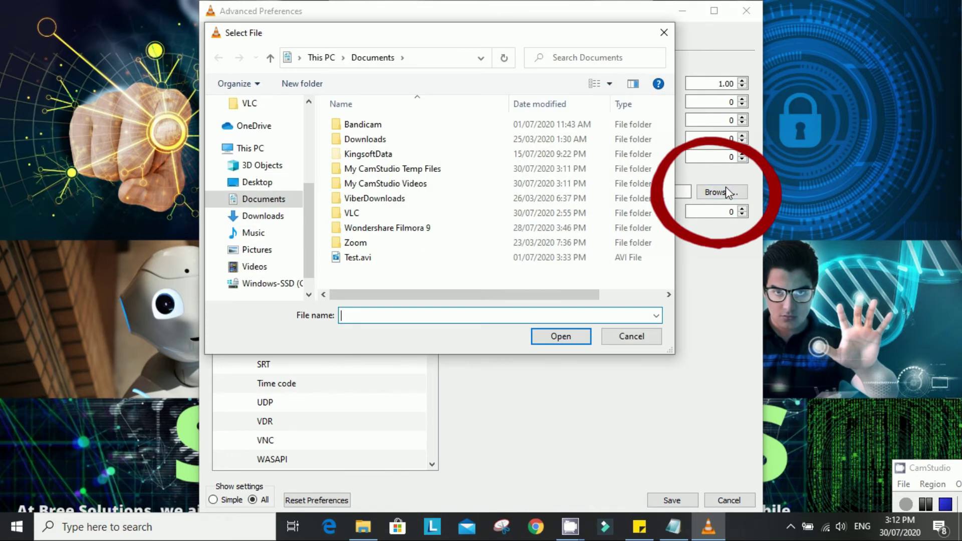
- Choose cursor (1).png from Downloads as the mouse pointer image and save the preferences
left_click(273, 216)
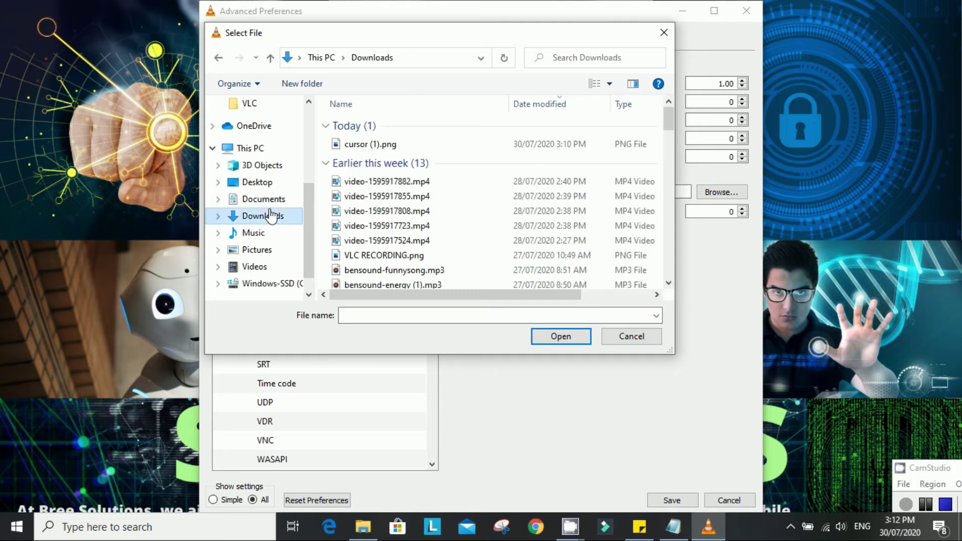
left_click(389, 145)
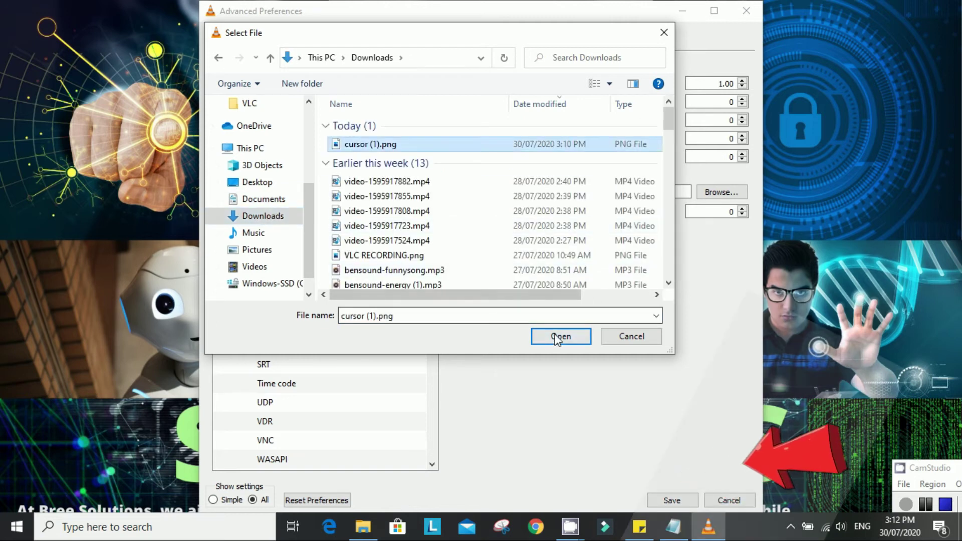
left_click(561, 336)
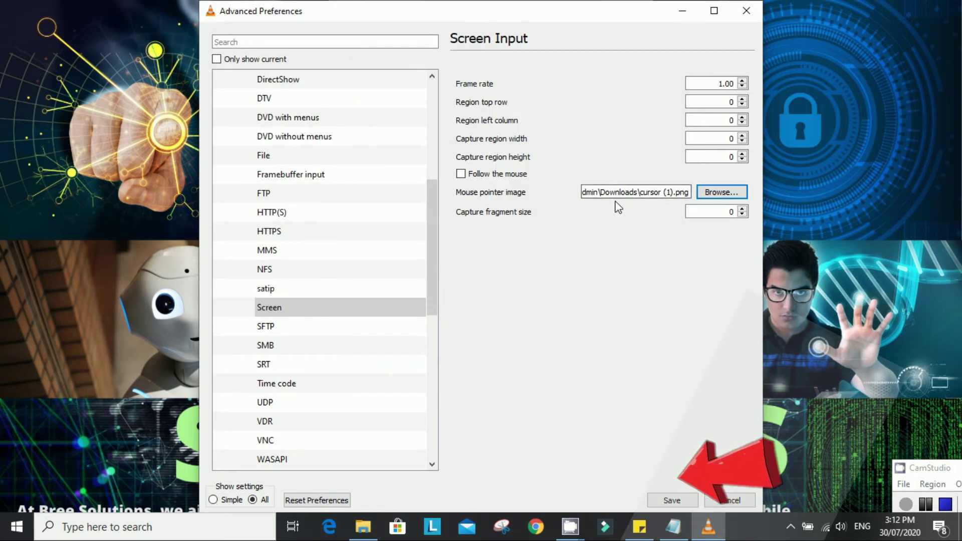
left_click(672, 499)
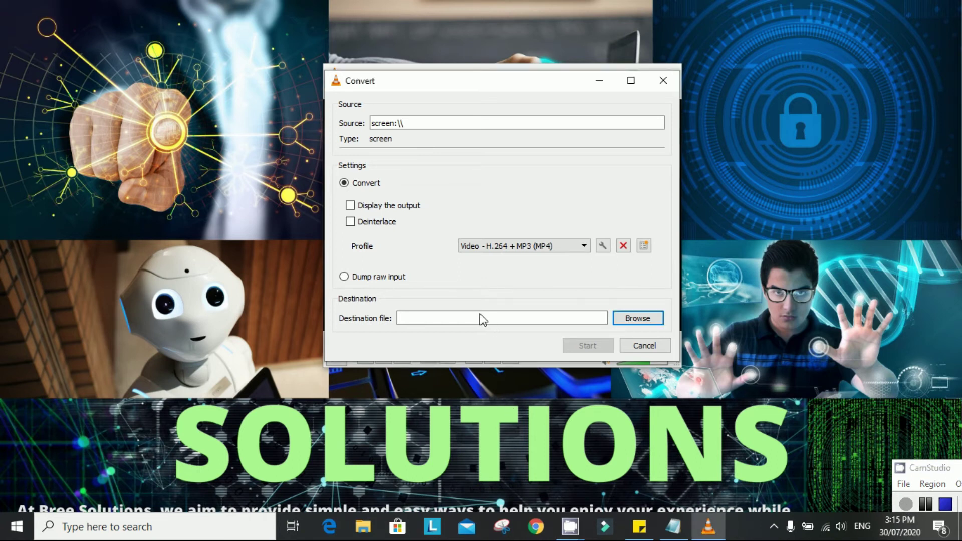
- Set the destination to WITH CURSOR.mp4 in Documents\VLC and start recording
left_click(637, 318)
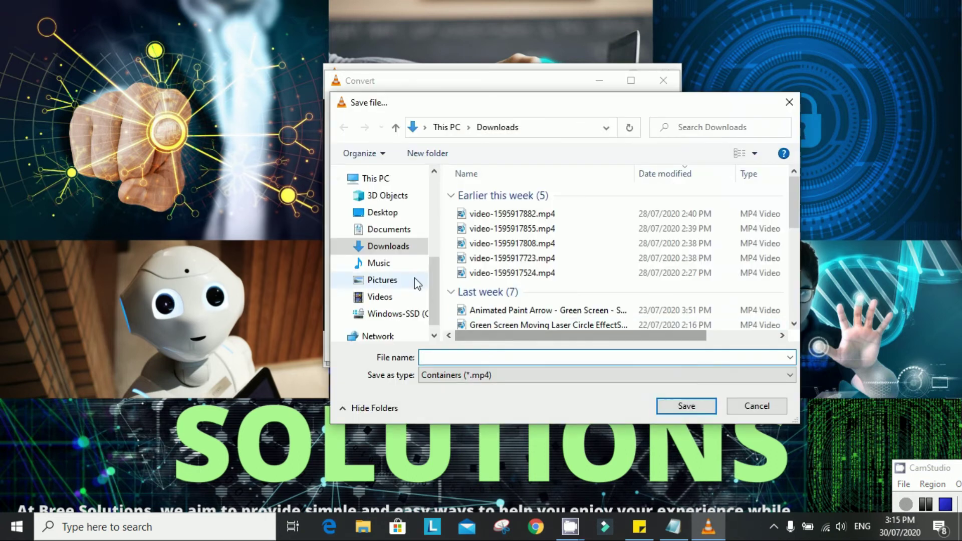
scroll(416, 275, "up", 2)
left_click(381, 206)
left_click(519, 357)
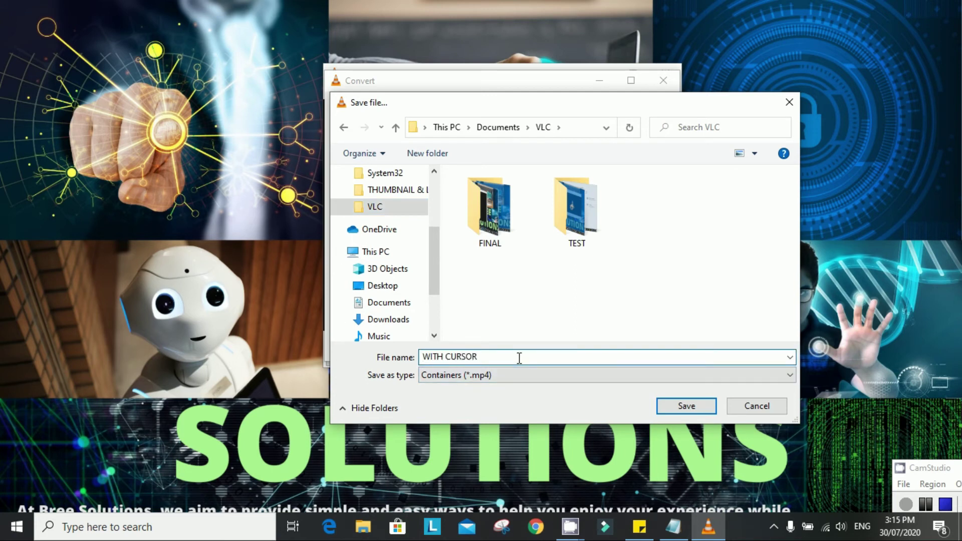
left_click(683, 406)
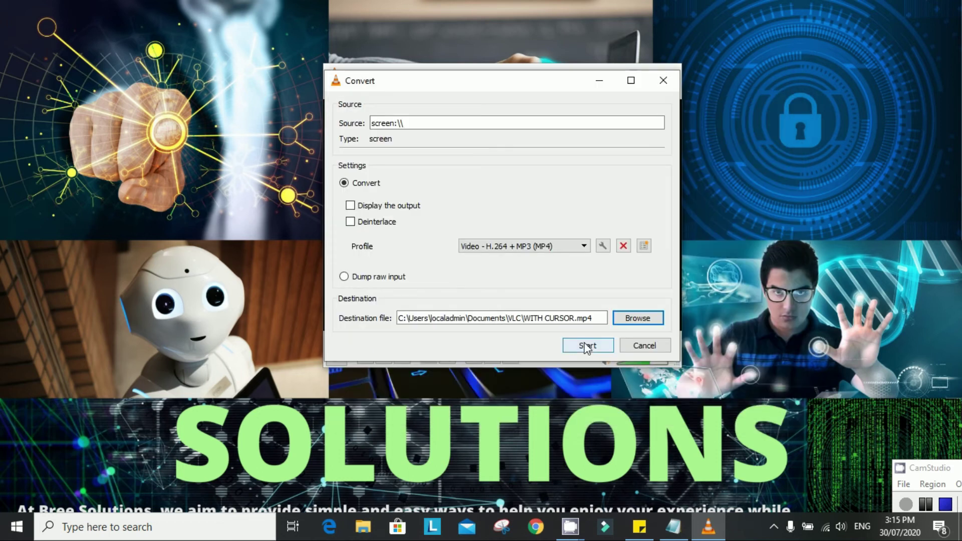
left_click(587, 346)
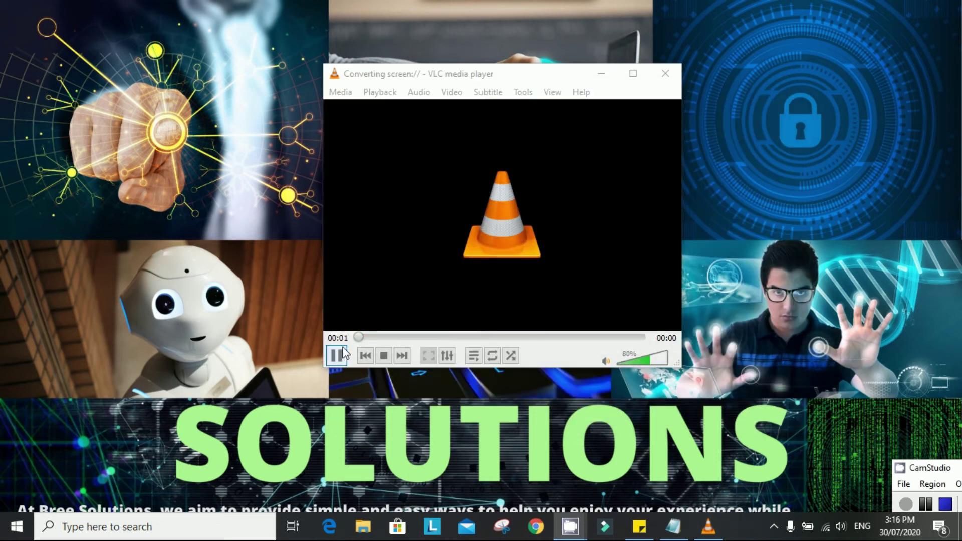
- Open Windows Settings from the Start menu and close it again as on-screen demo activity
left_click(17, 527)
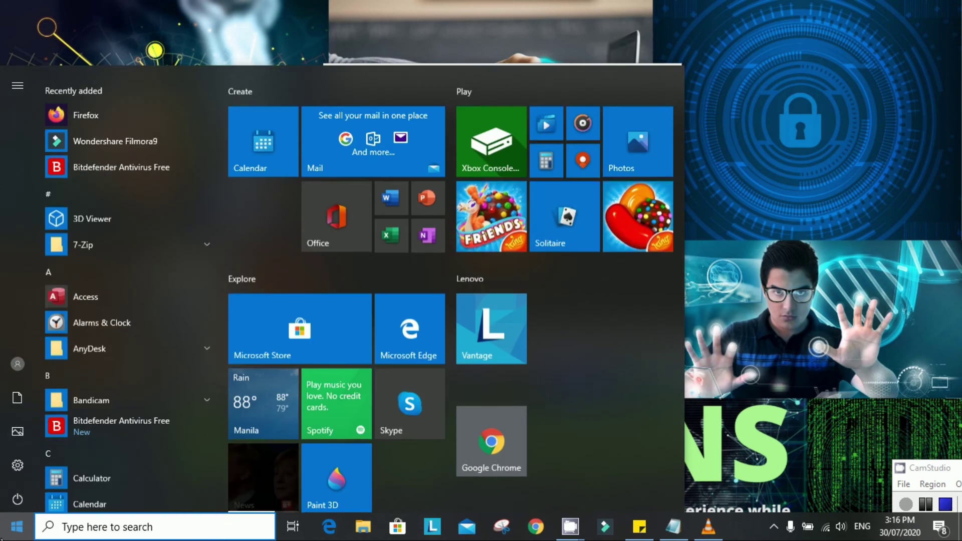
left_click(13, 460)
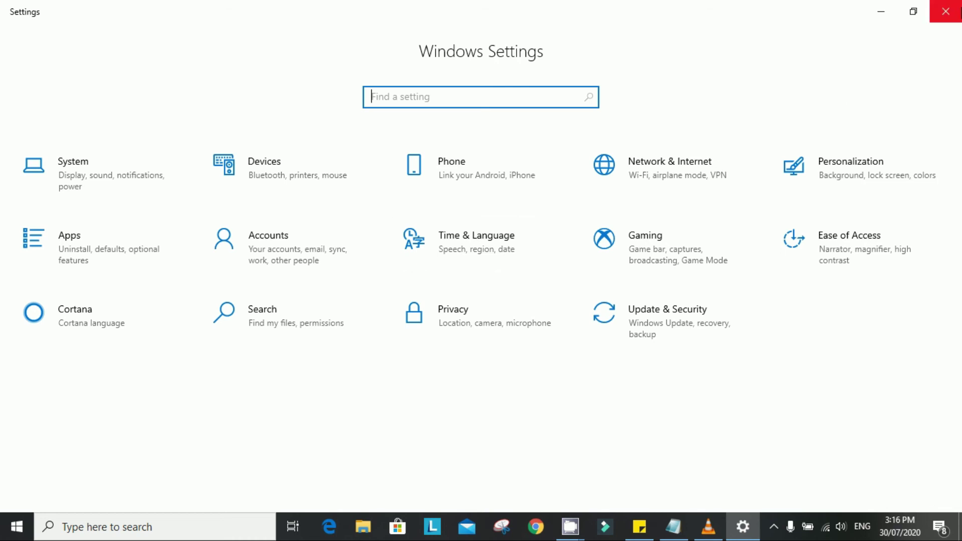
left_click(957, 14)
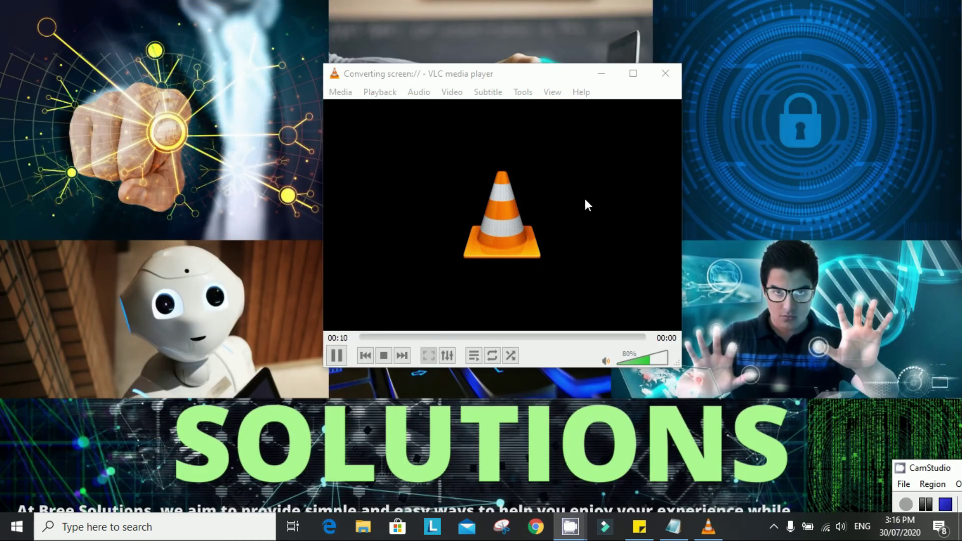
- Stop the VLC recording and select WITH CURSOR.mp4 in the Documents VLC folder
left_click(384, 355)
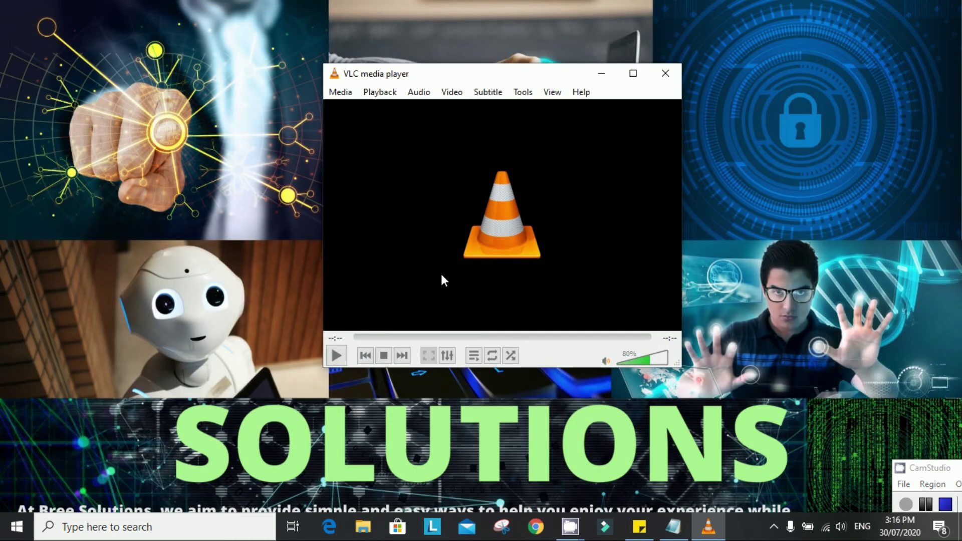
left_click(363, 527)
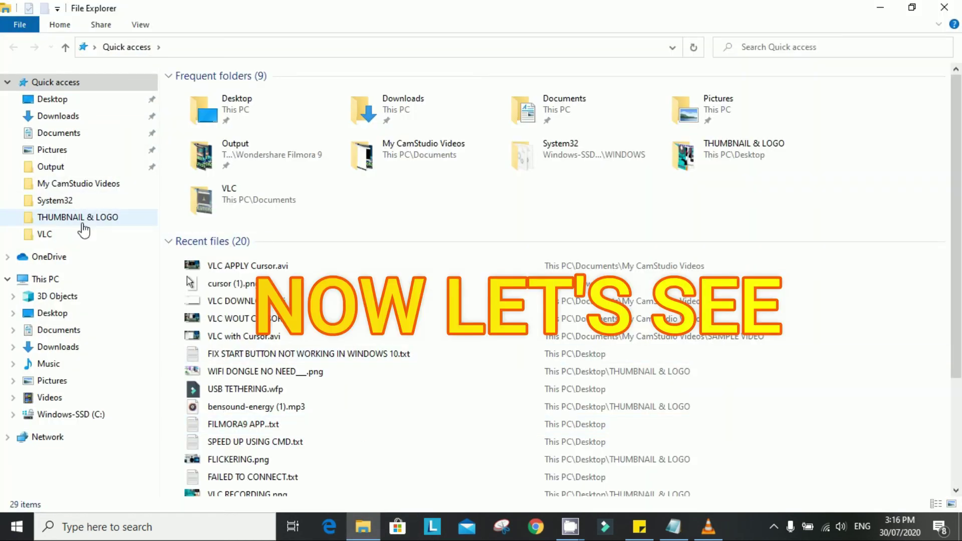
left_click(83, 233)
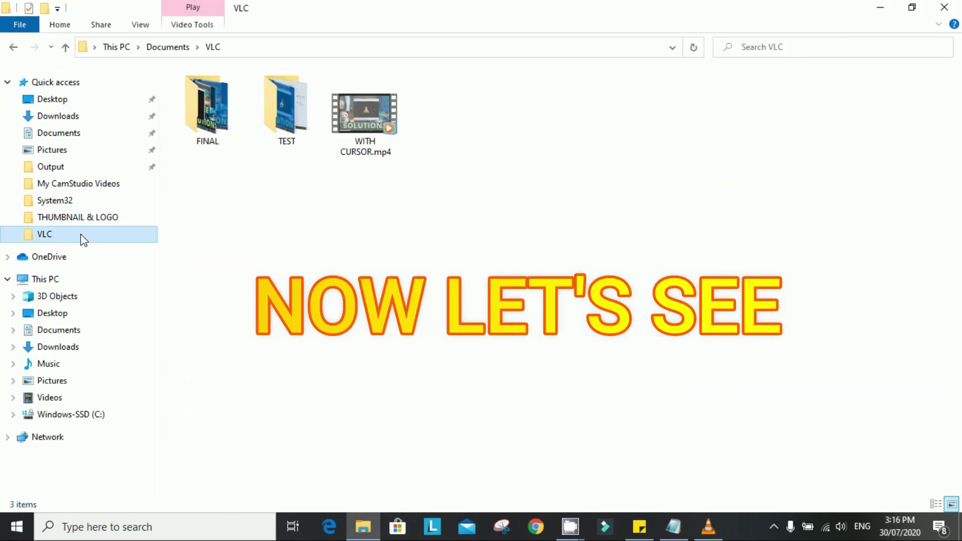
left_click(374, 113)
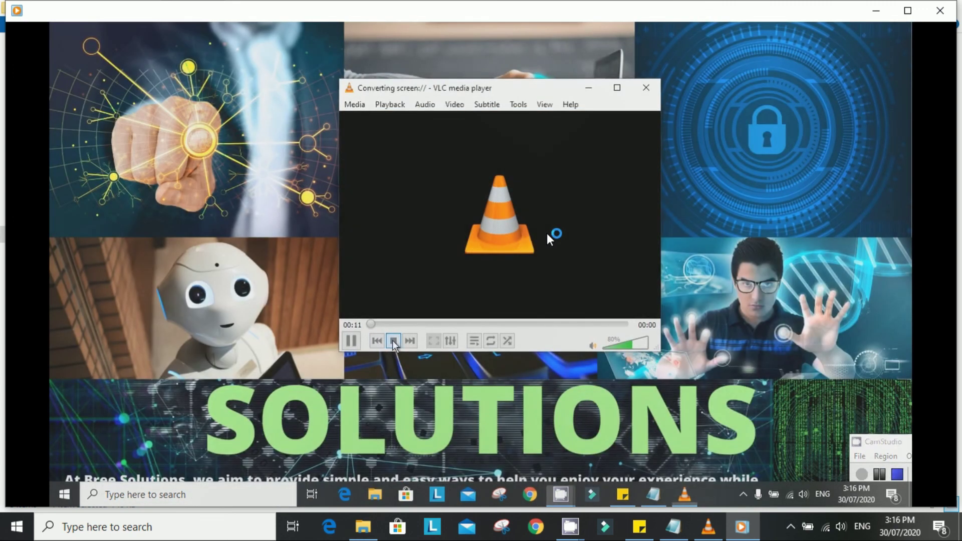
- Pause WITH CURSOR.mp4 at 11 seconds with the recorded mouse cursor in frame
left_click(674, 223)
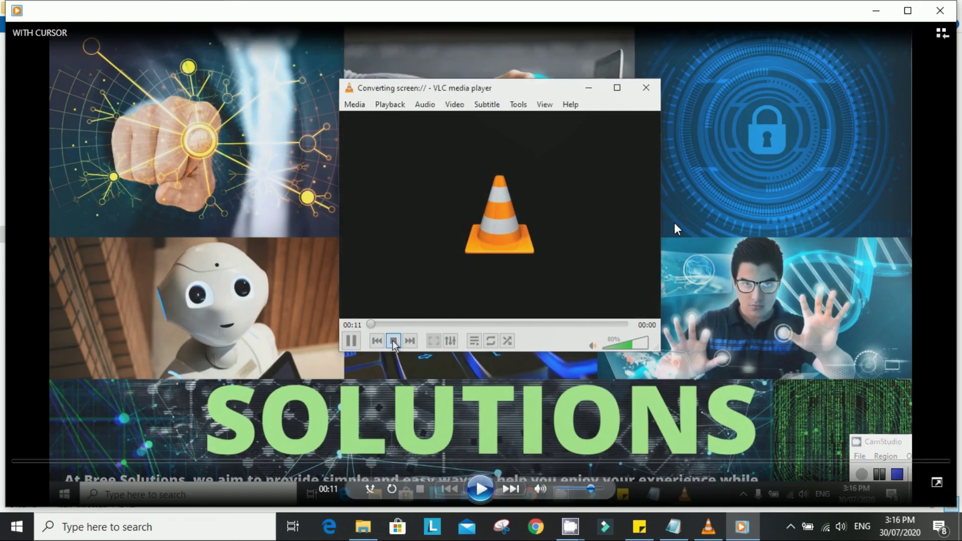